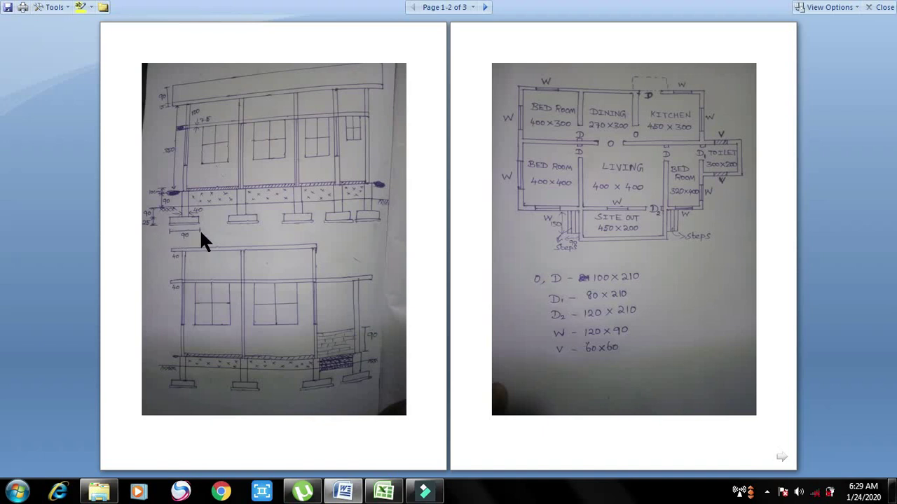
Step: Compare the Excel estimate's earth work excavation and foundation concrete entries with the hand-drawn plan and sections in the Word document
click(381, 493)
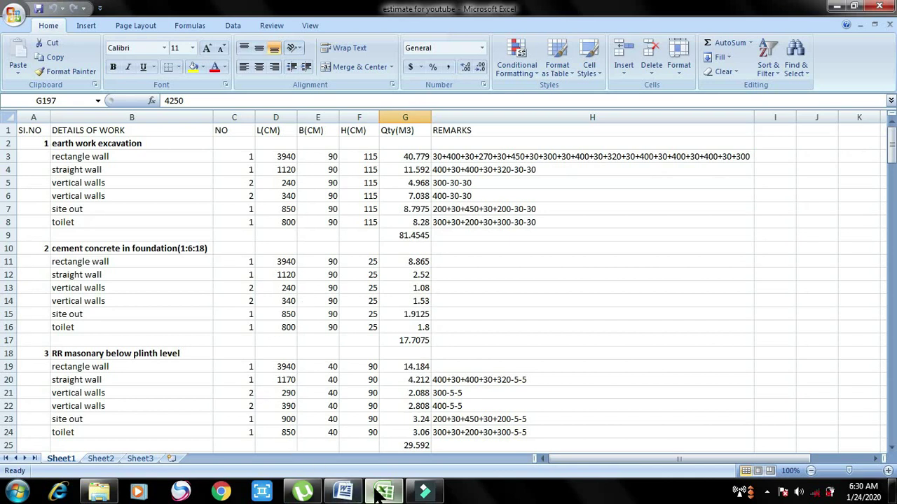
click(343, 490)
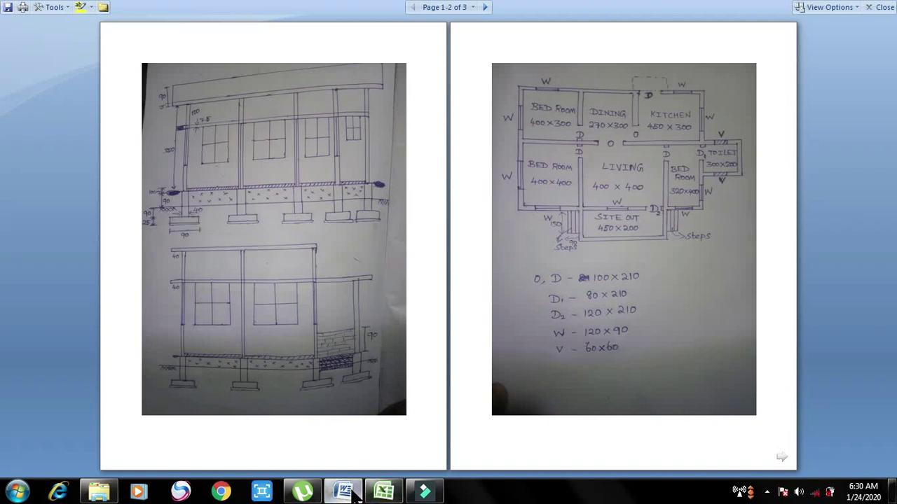
click(377, 495)
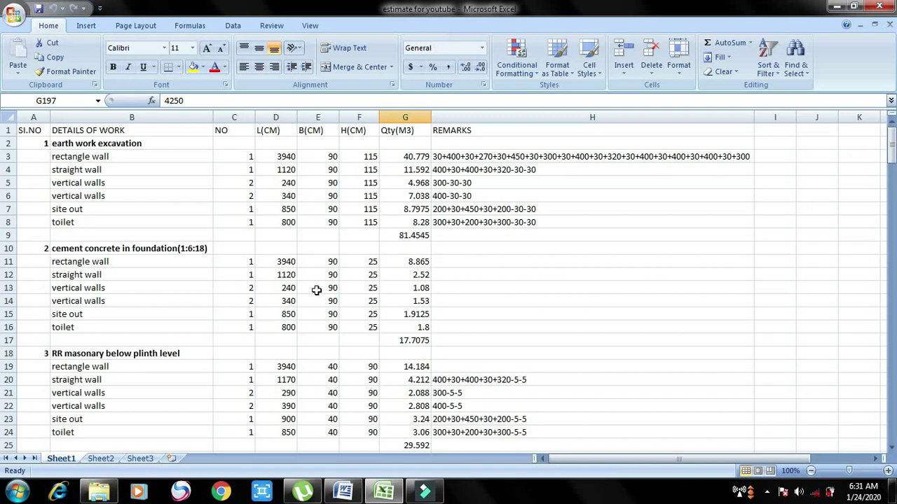
scroll(317, 290, down, 1)
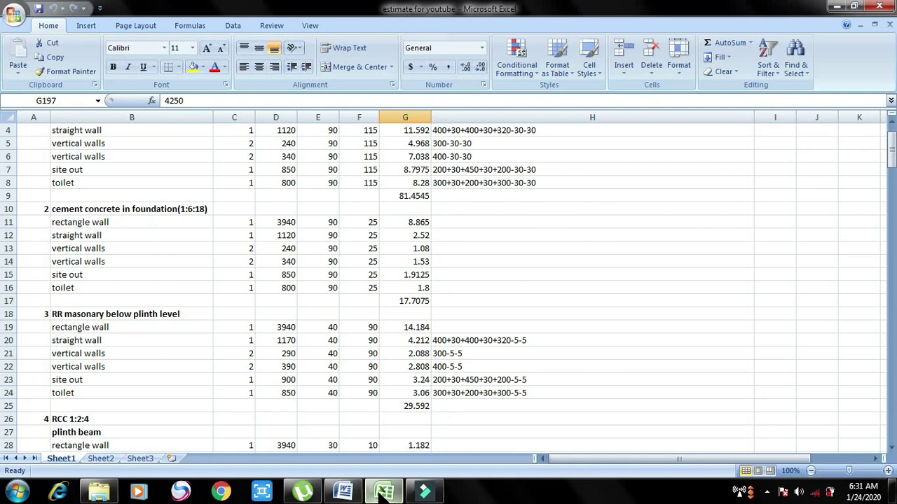
click(343, 491)
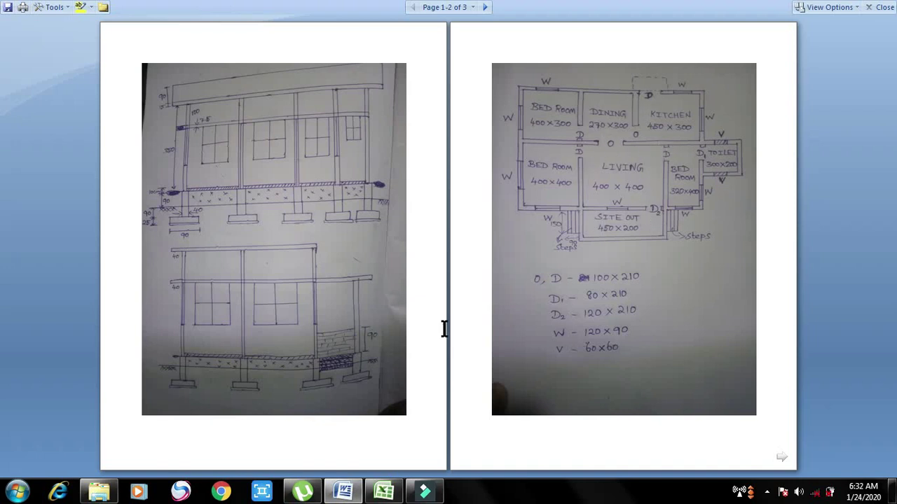
mouse_move(362, 493)
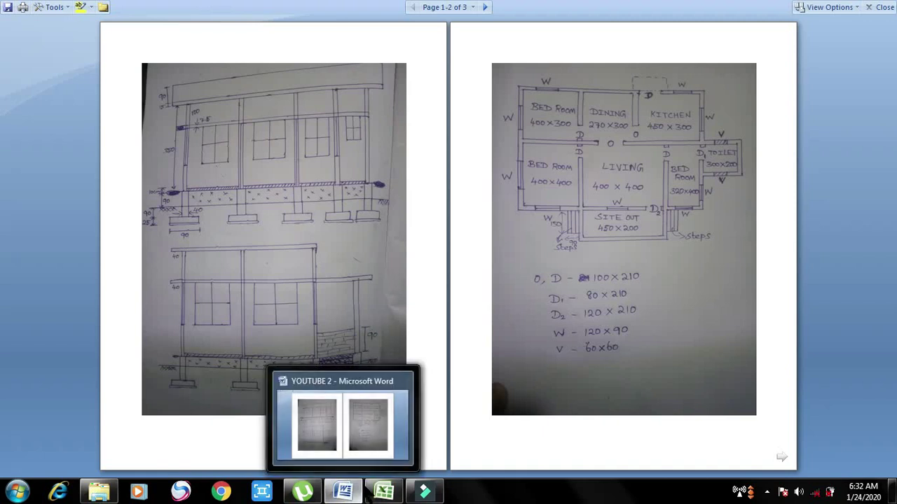
click(383, 492)
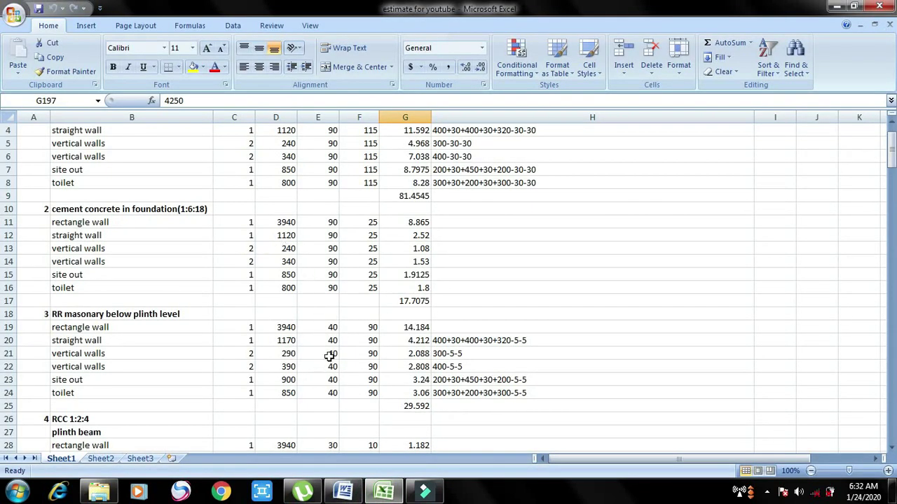
scroll(316, 302, down, 1)
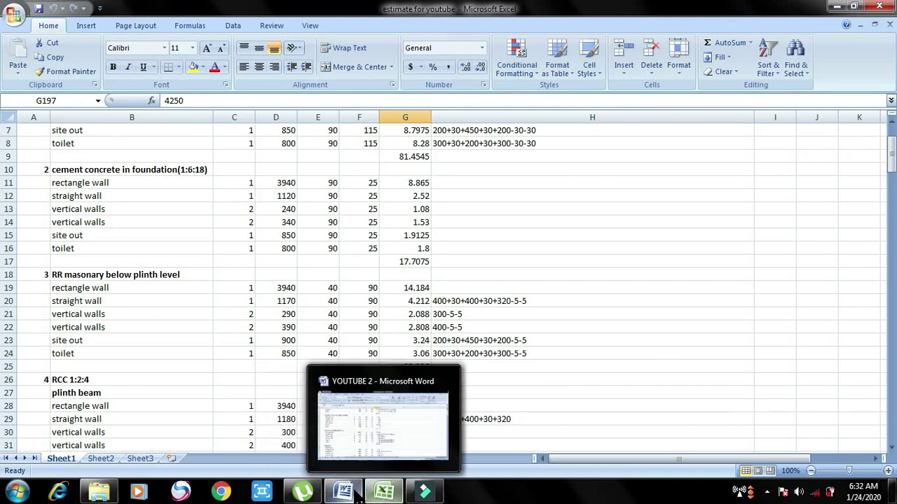
Step: Check the lengths, breadths and heights of the RR masonry below plinth level against the section and floor plan in Word
click(341, 491)
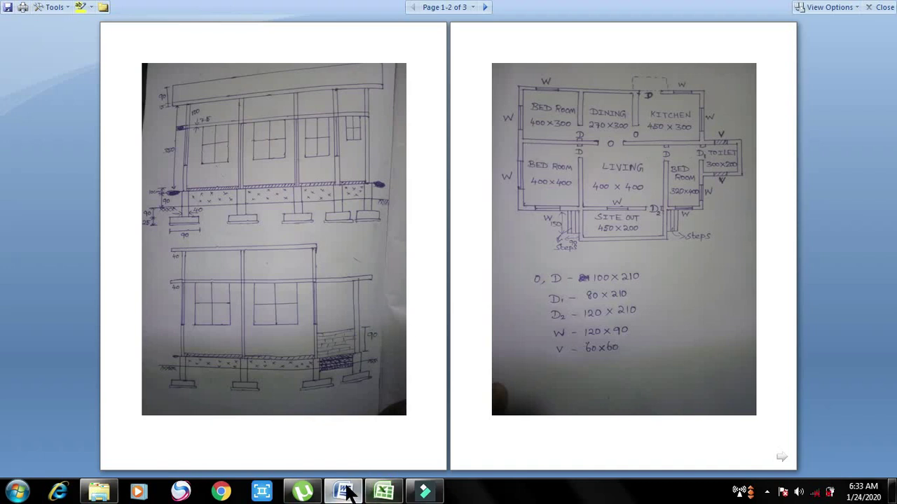
click(382, 491)
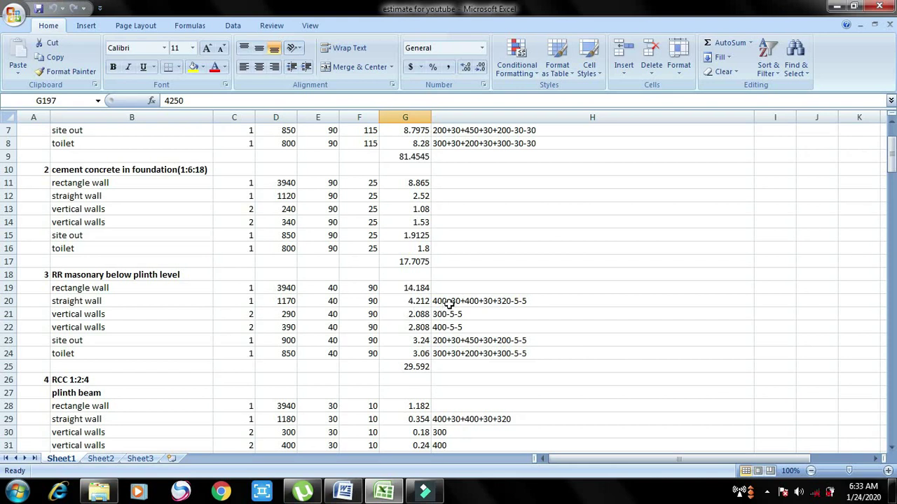
scroll(401, 195, up, 1)
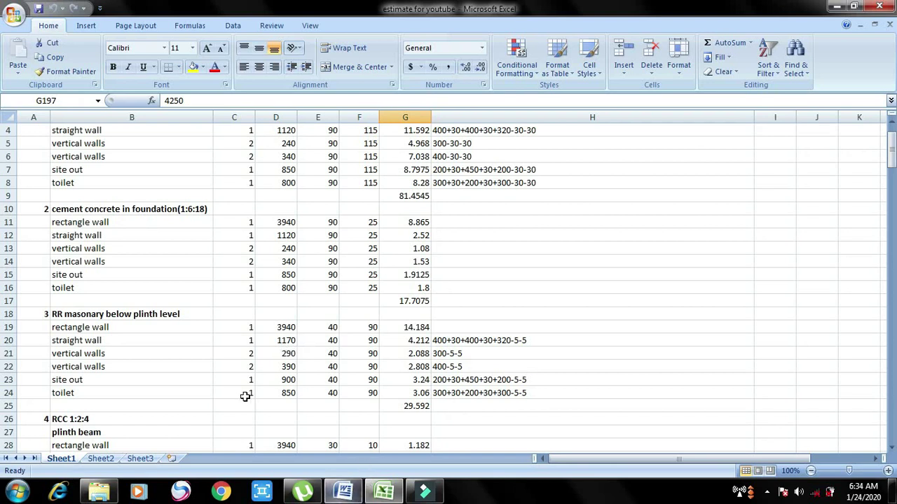
click(345, 492)
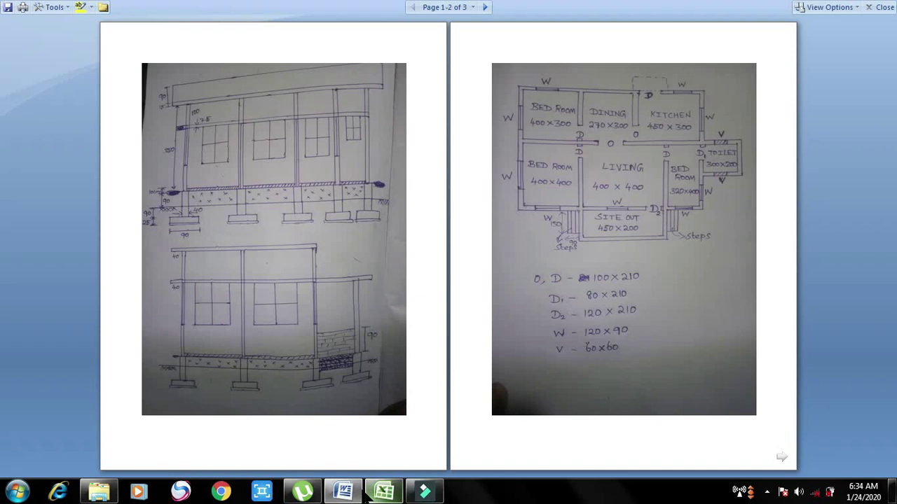
click(383, 492)
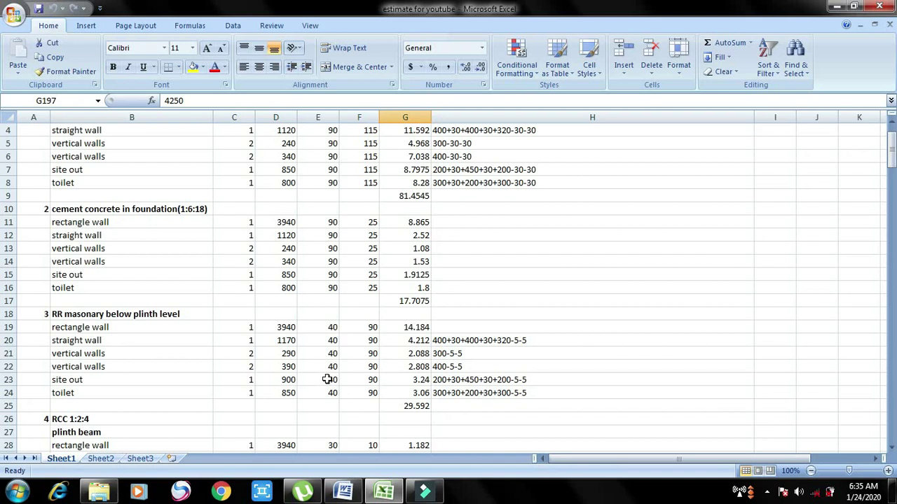
click(343, 491)
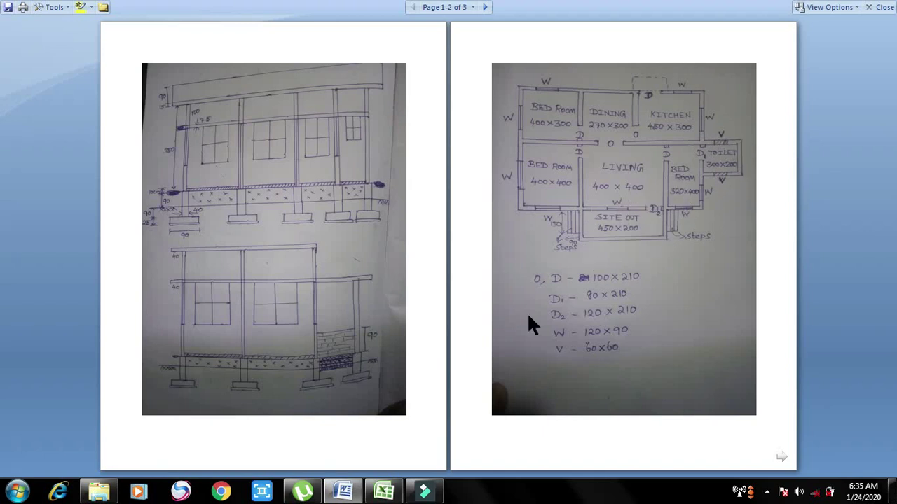
mouse_move(343, 490)
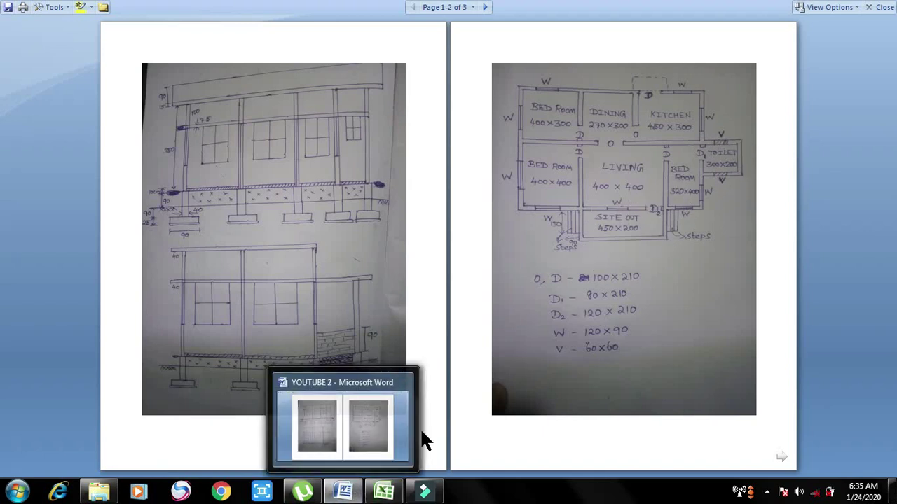
click(384, 490)
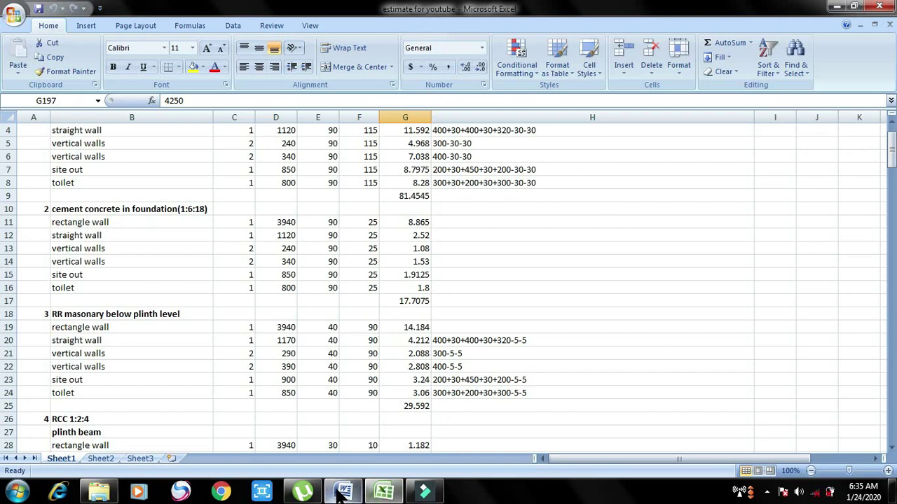
mouse_move(340, 494)
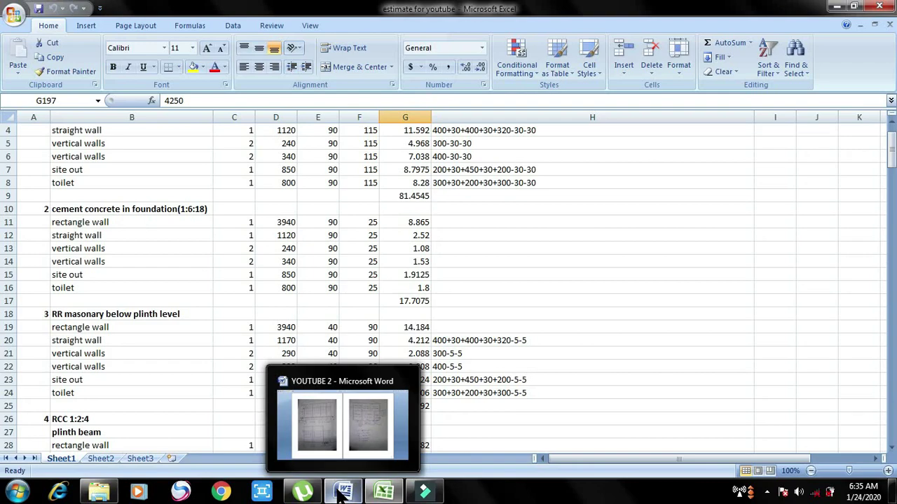
click(339, 495)
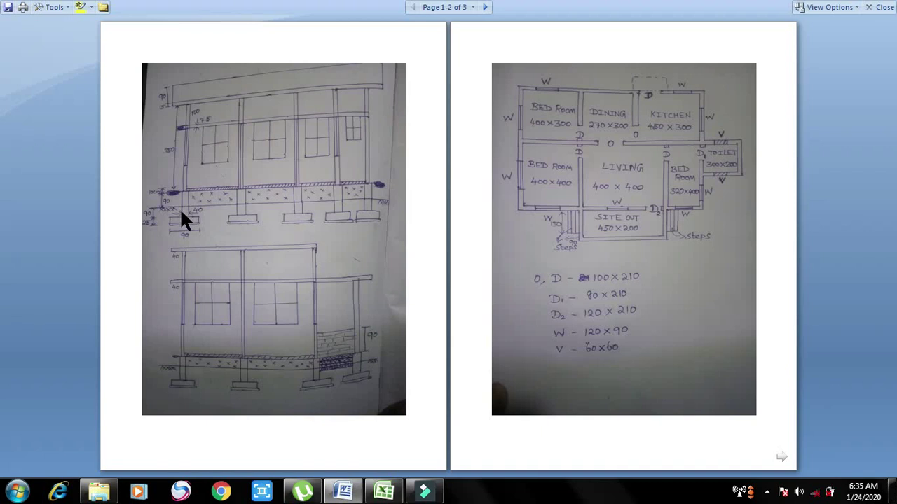
Step: In the Excel estimate, set the height to 180 cm for all RR masonry below plinth level rows, F19 through F24
click(384, 493)
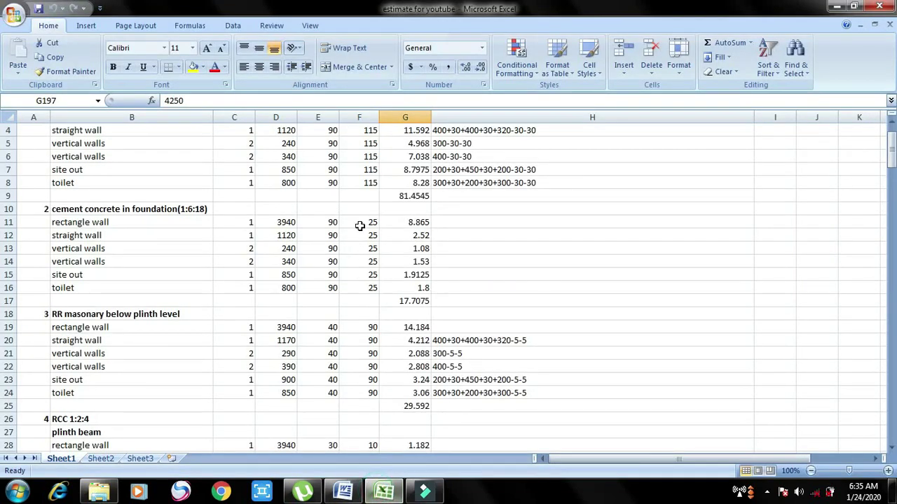
click(372, 327)
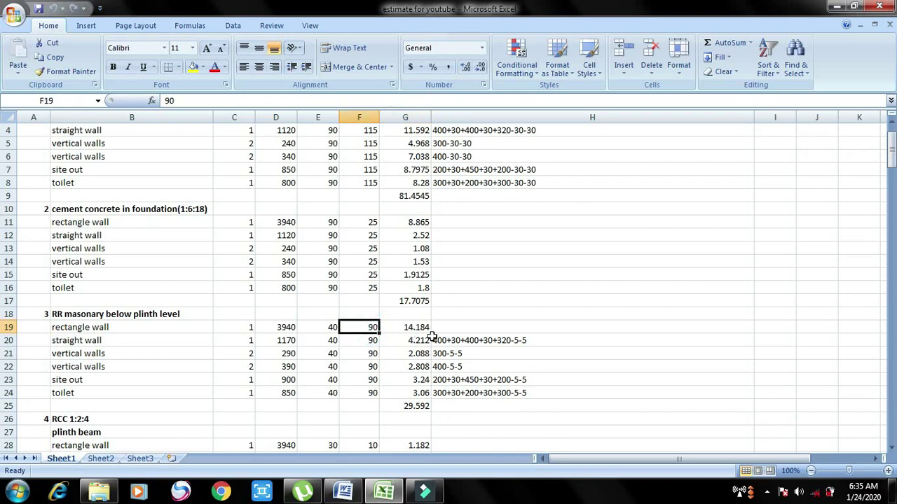
text(180)
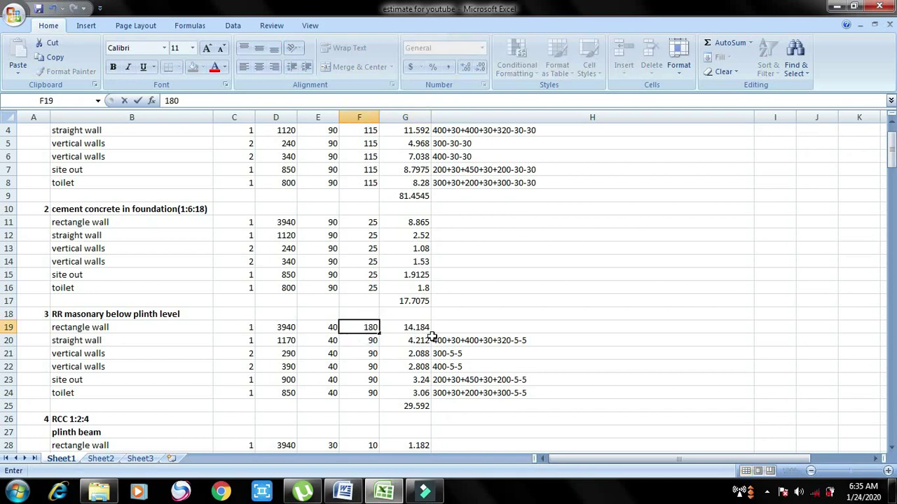
key(Return)
click(372, 327)
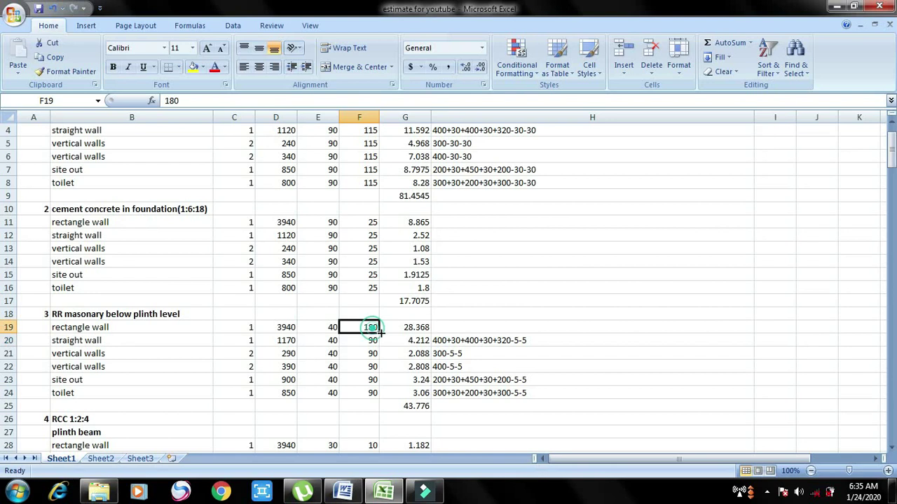
drag(379, 334, 376, 399)
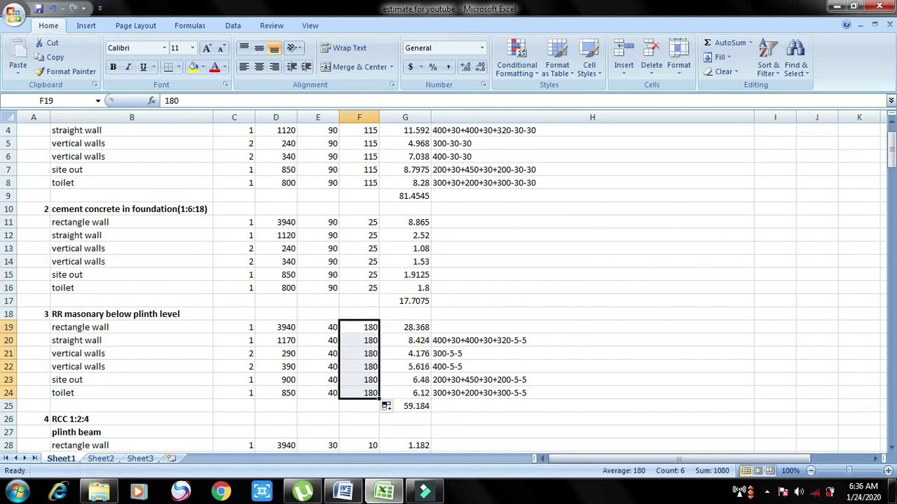
Step: Review the RCC 1:2:4 items in the estimate, especially the plinth beam rows, against the house drawings in Word
click(322, 428)
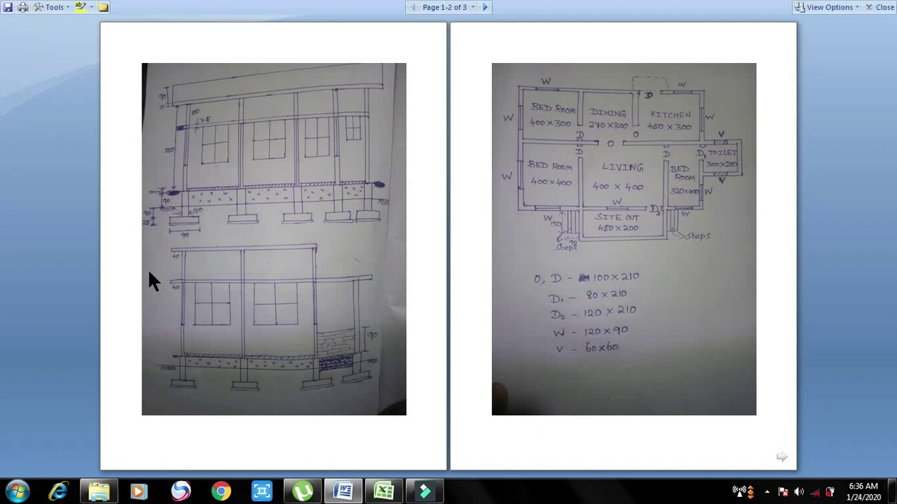
mouse_move(354, 491)
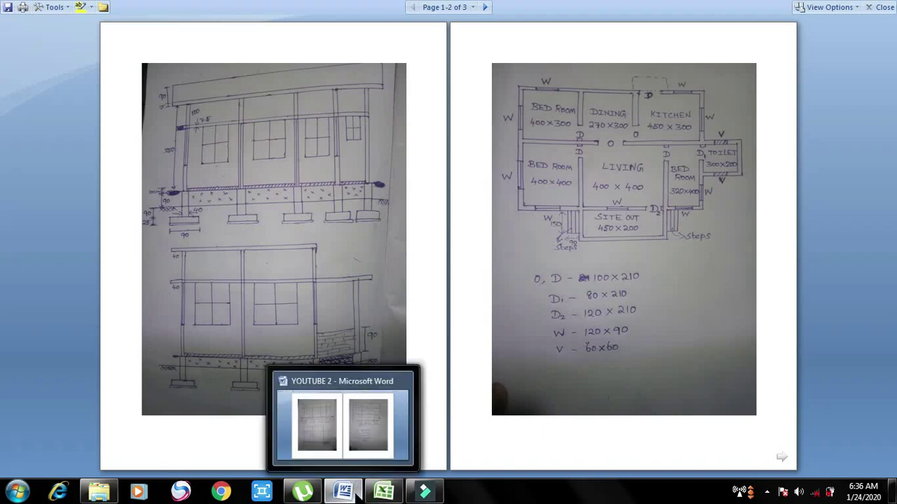
click(371, 431)
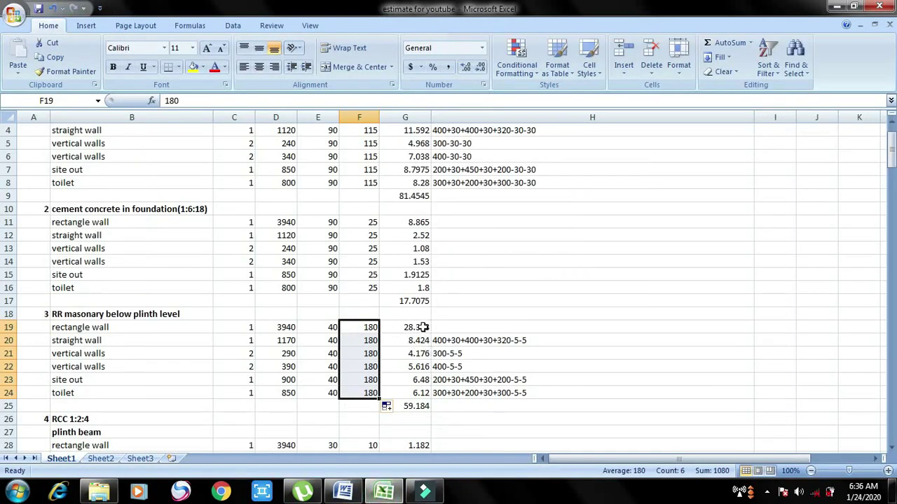
scroll(391, 308, down, 2)
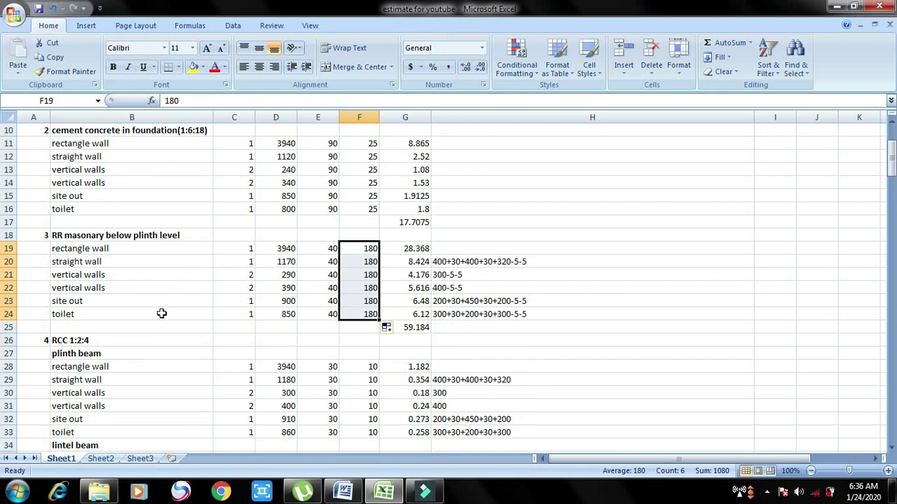
scroll(161, 313, down, 1)
scroll(164, 307, down, 1)
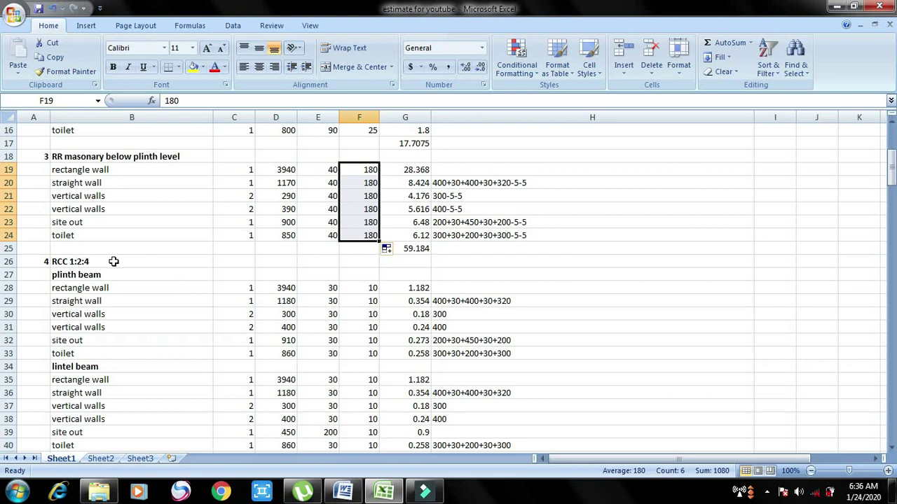
scroll(138, 234, down, 1)
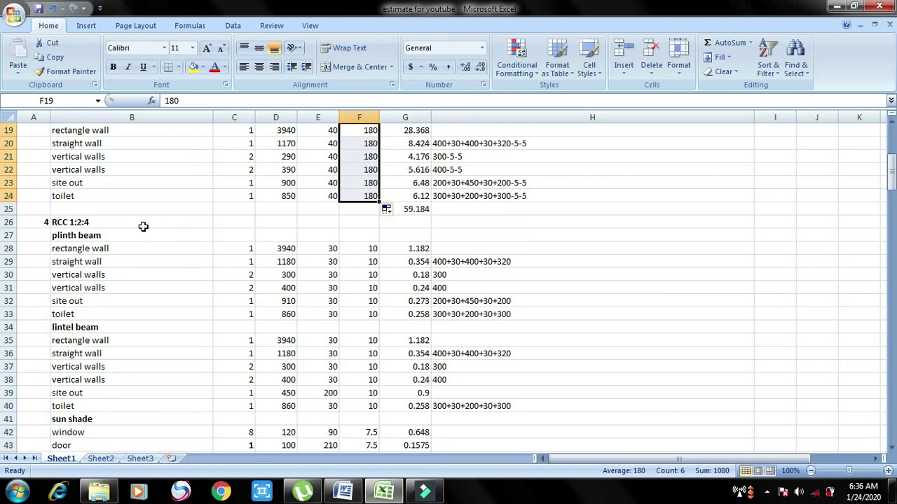
scroll(136, 231, down, 1)
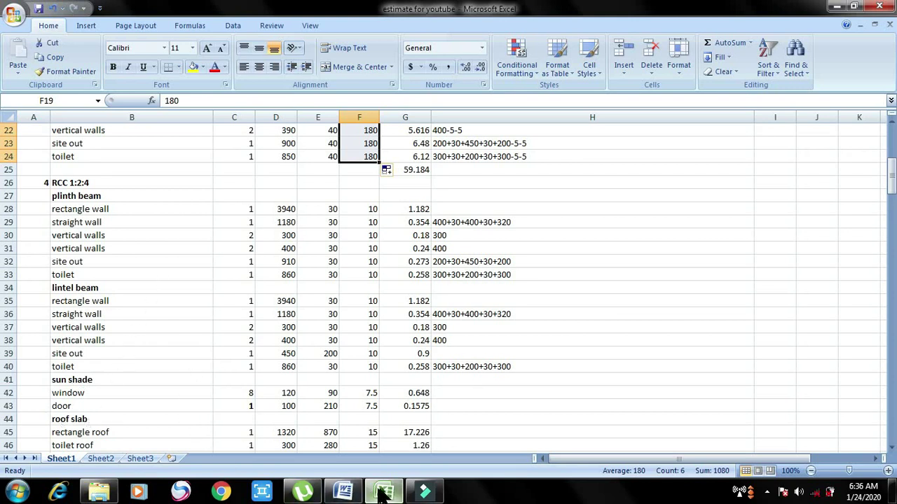
click(343, 492)
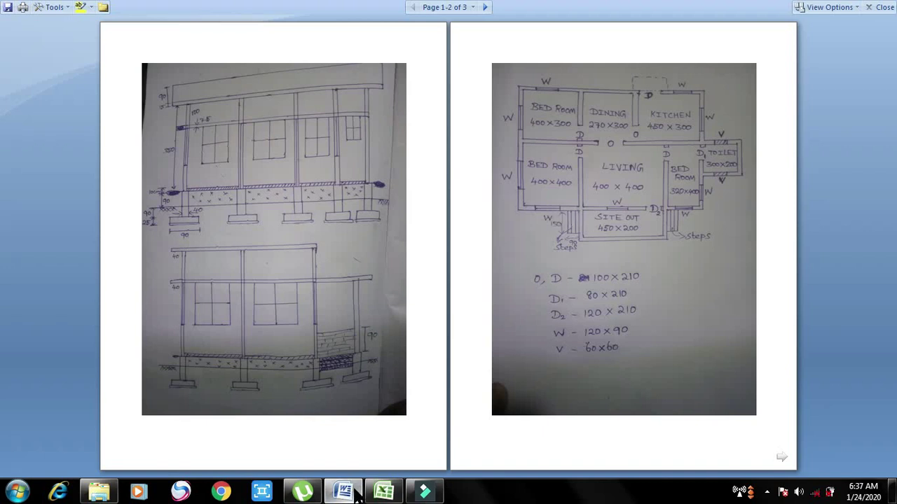
click(383, 492)
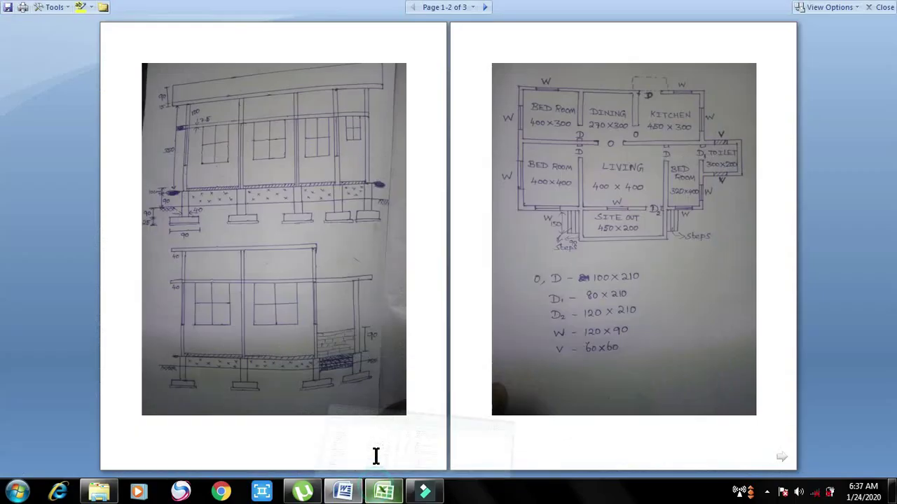
click(383, 492)
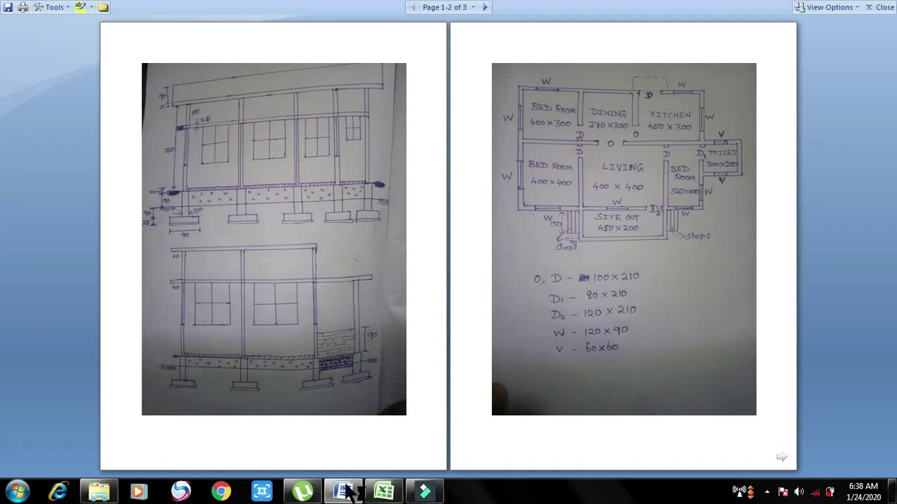
mouse_move(349, 482)
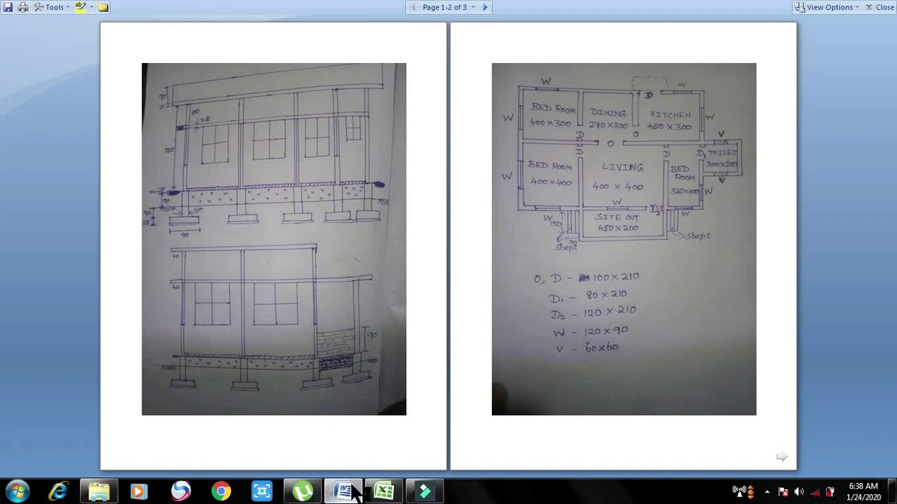
click(384, 493)
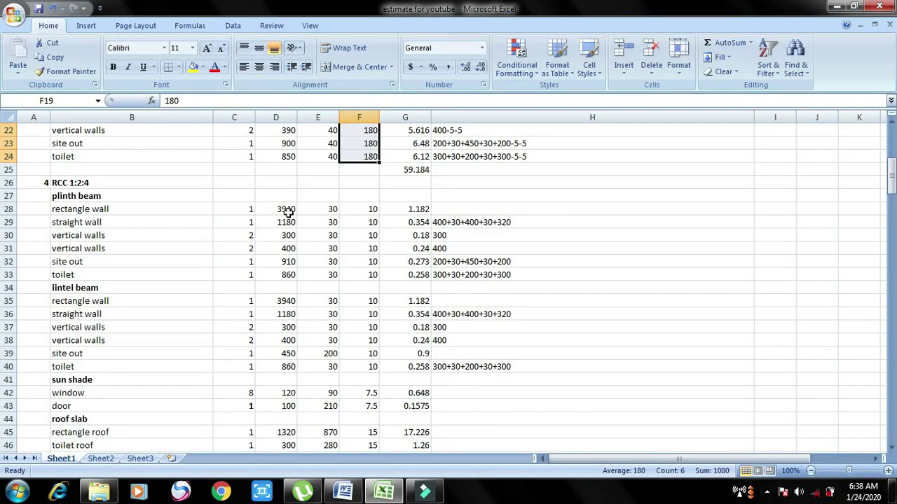
Step: Compare the plinth beam and lintel beam rows of the Excel estimate with the floor plan and sections in the Word document
scroll(288, 214, up, 1)
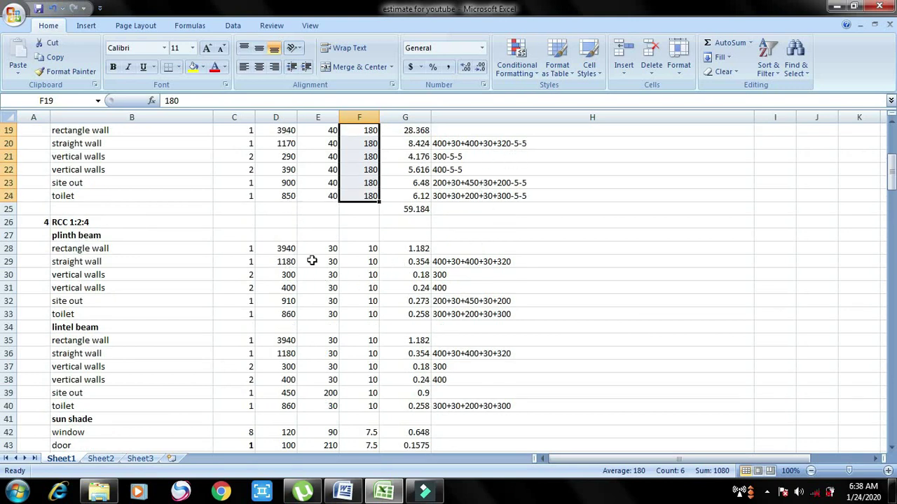
click(343, 490)
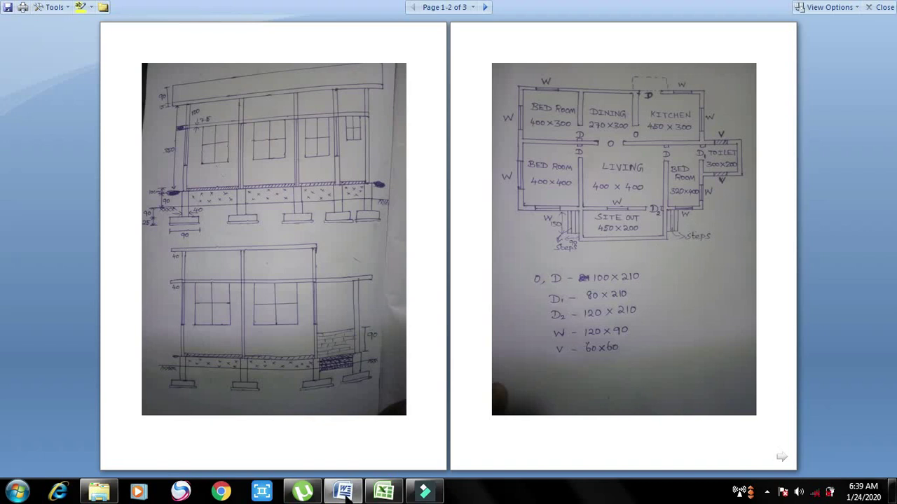
click(383, 493)
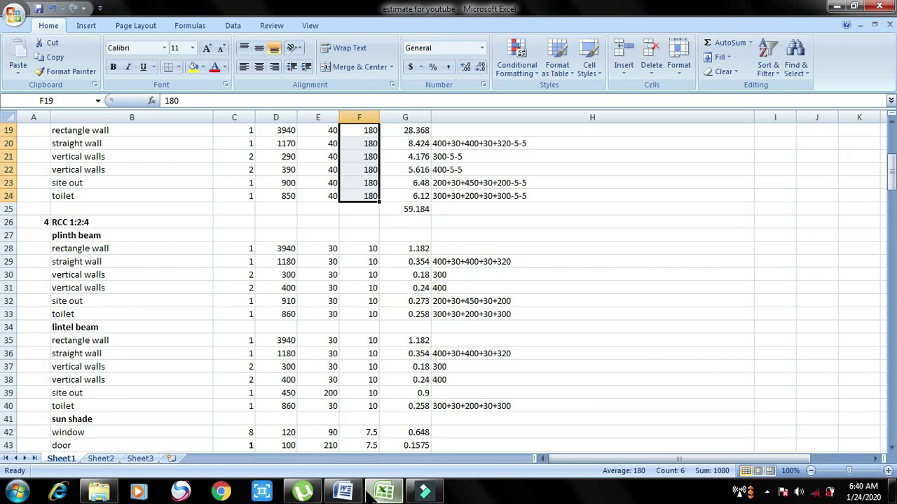
click(342, 493)
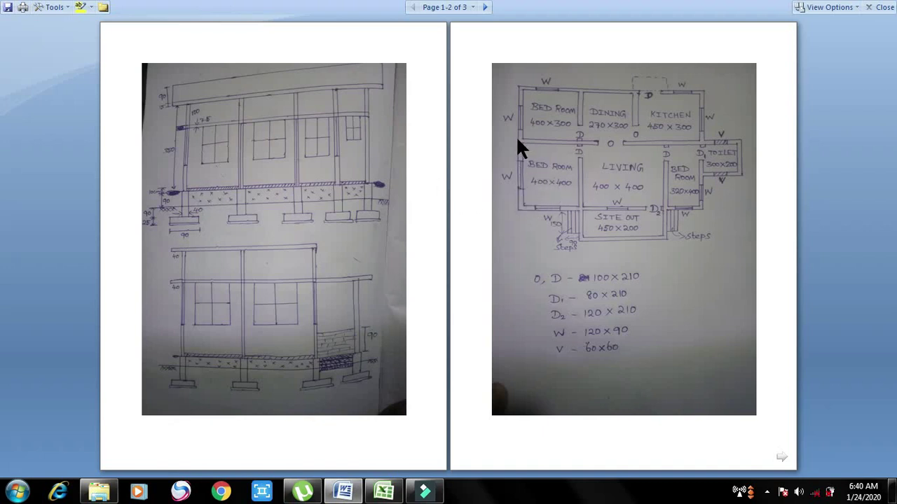
click(349, 492)
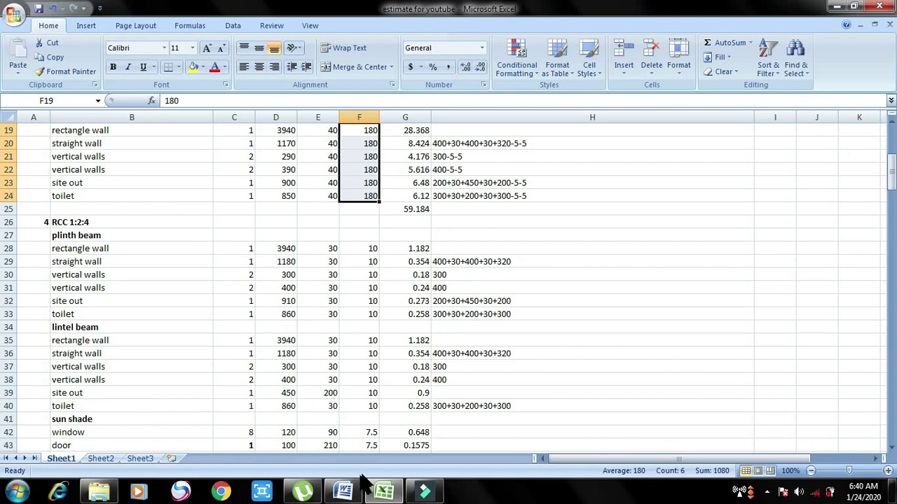
click(343, 492)
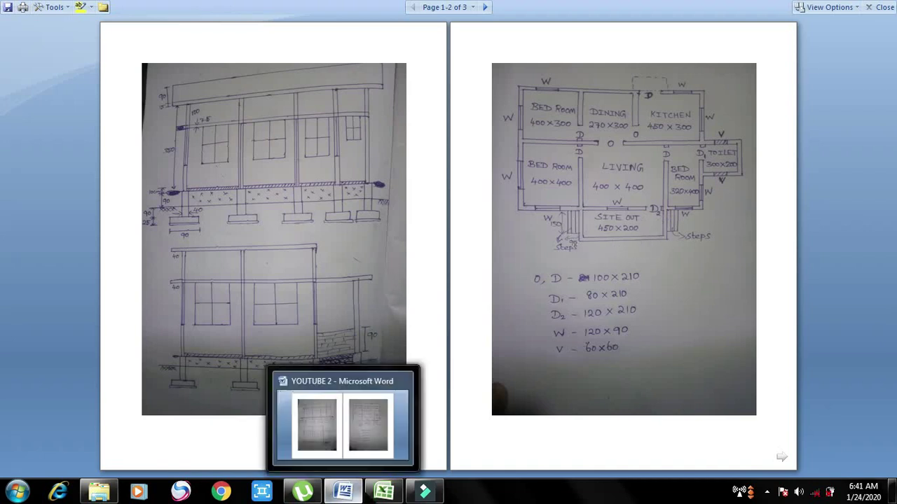
click(368, 493)
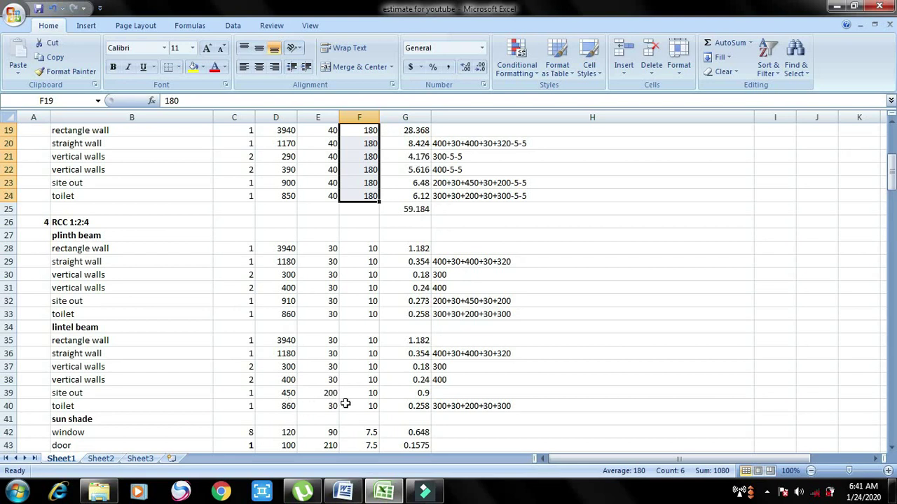
click(354, 493)
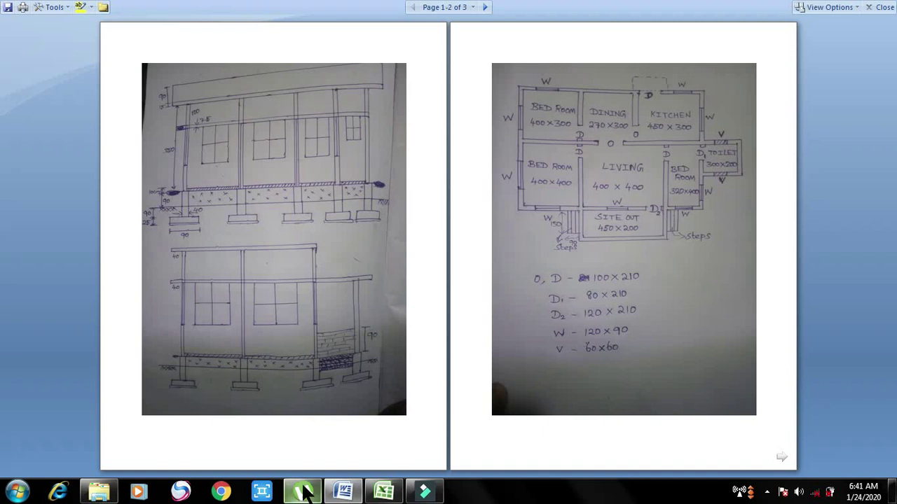
click(379, 485)
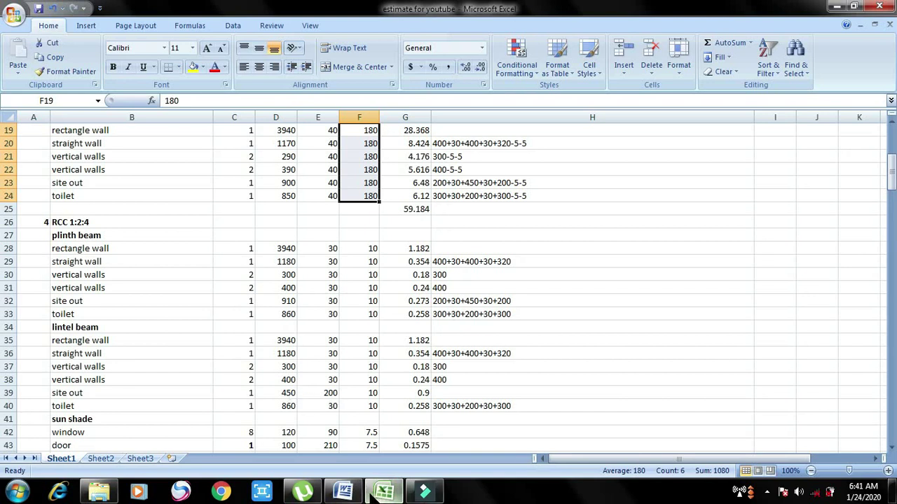
mouse_move(343, 494)
click(343, 494)
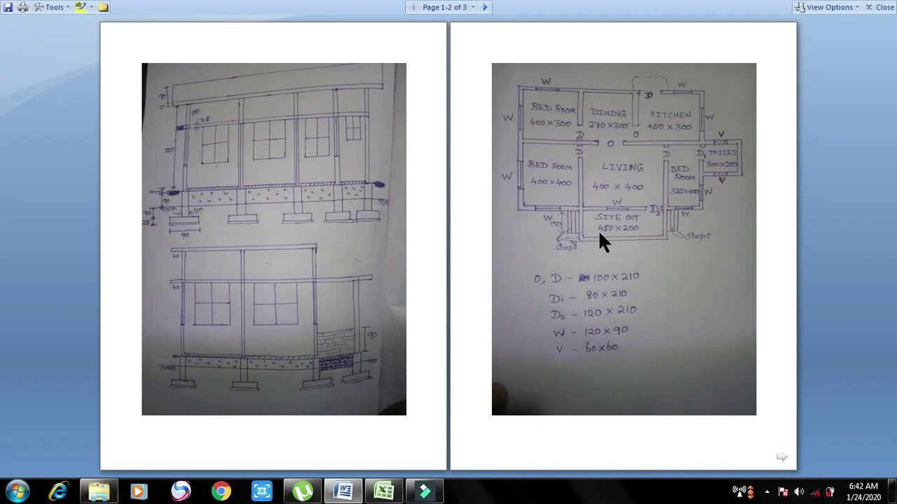
Step: In the Excel estimate, set the lintel beam's site out row to length 510 in D39 and breadth 230 in E39
click(399, 493)
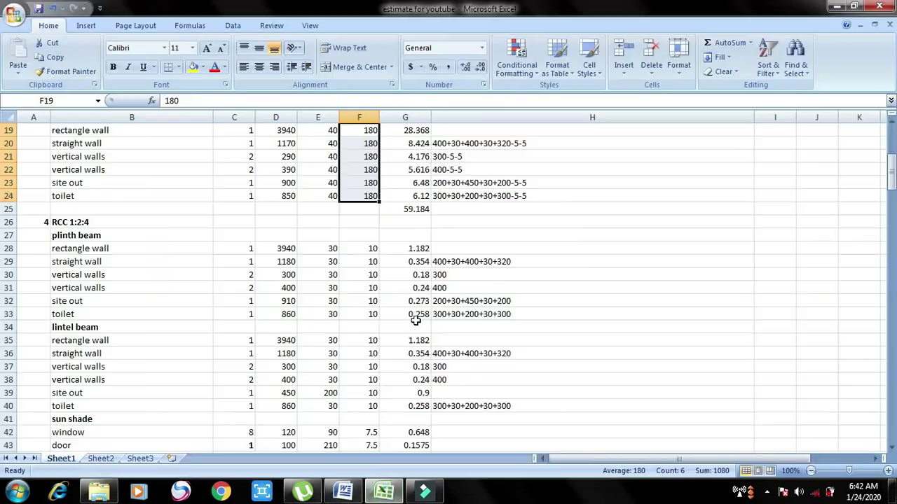
click(288, 393)
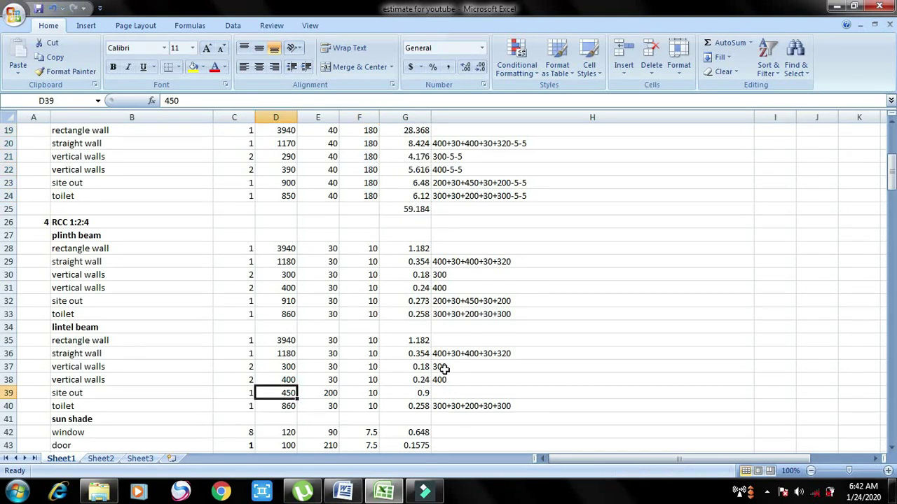
text(510)
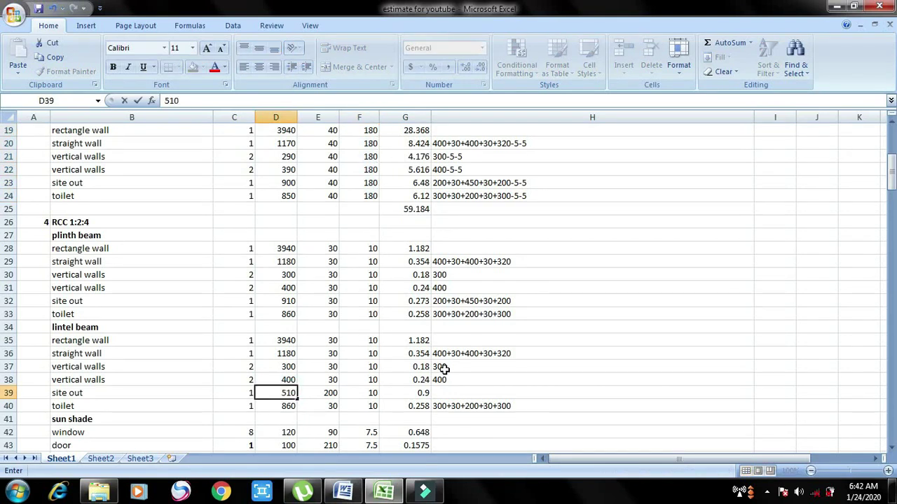
key(Tab)
text(230)
key(Return)
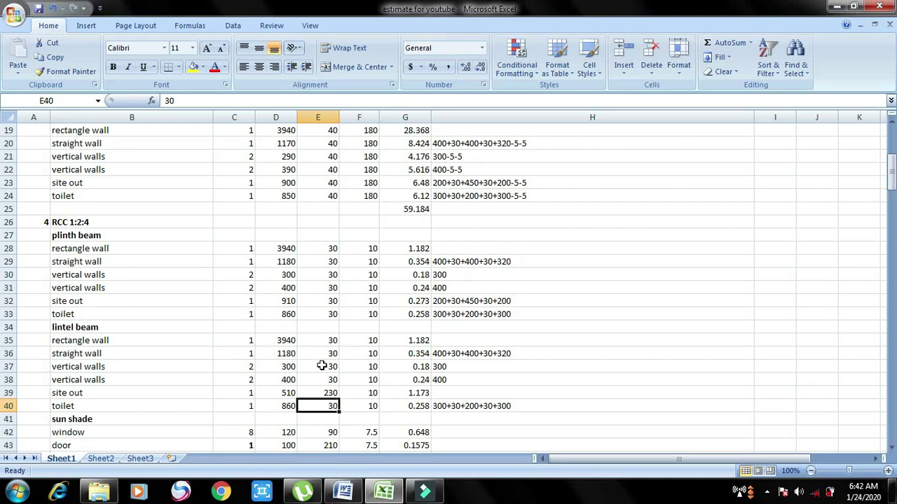
Step: Check the sun shade window and door entries in the estimate against the openings on the floor plan in Word
scroll(278, 328, down, 1)
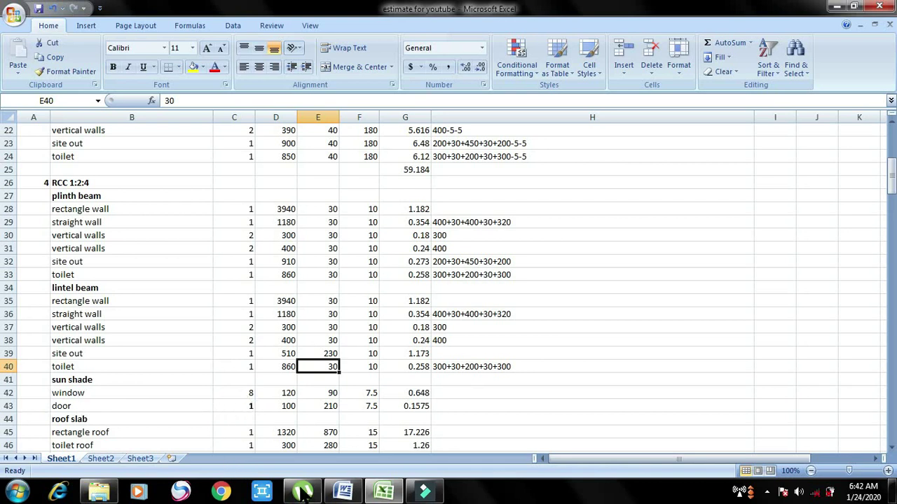
click(334, 494)
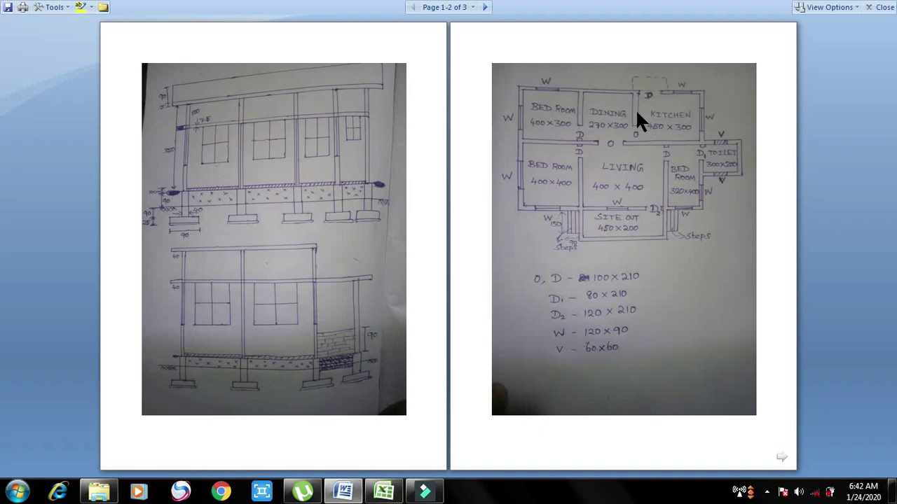
click(343, 493)
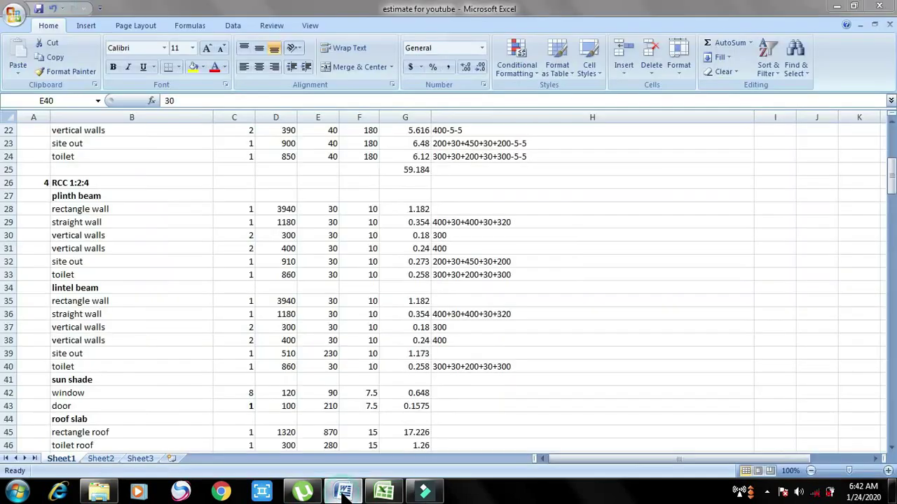